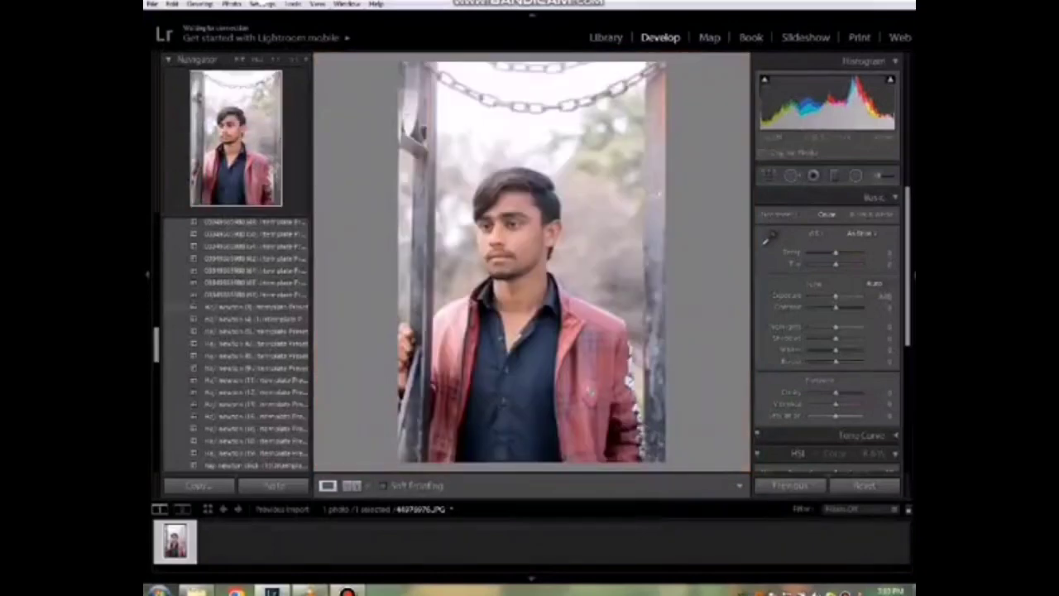
Apply a vivid colour preset to the portrait and inspect the face close up
click(248, 306)
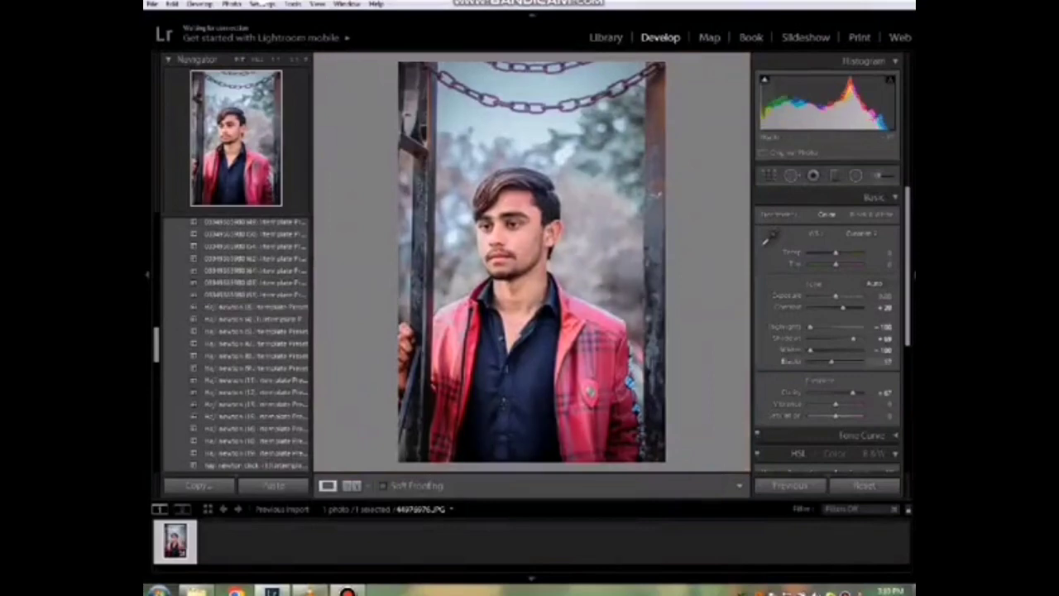
click(513, 240)
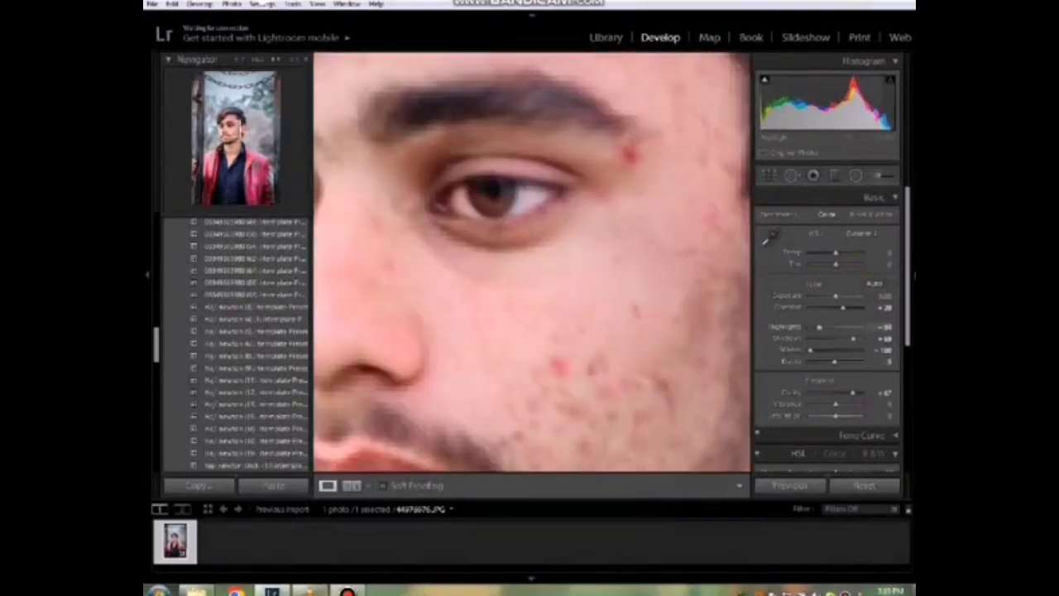
key(z)
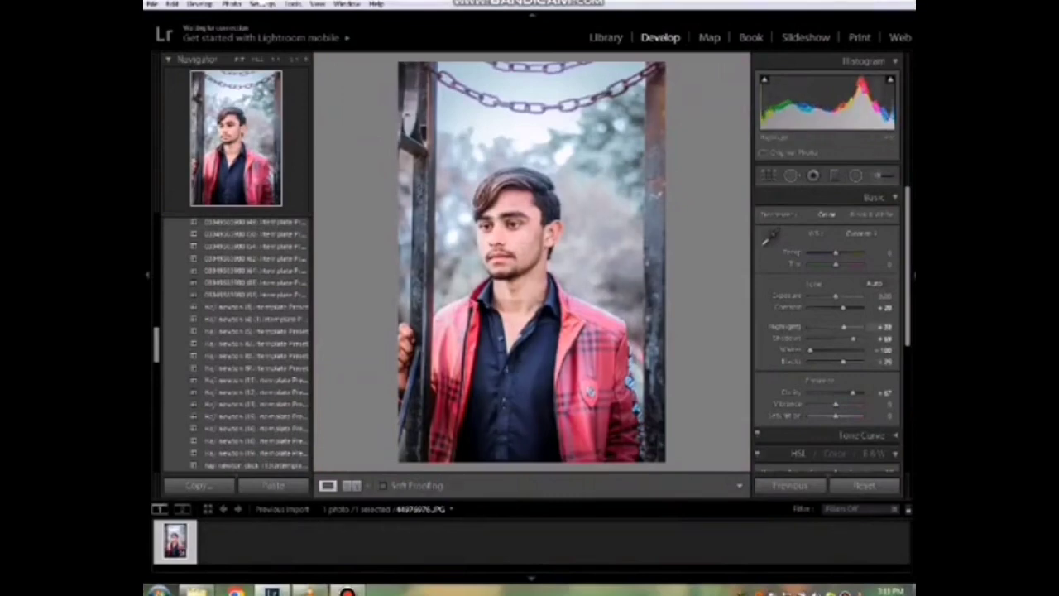
Lower Highlights to tame the bright sky, then start the export from Library
mouse_move(844, 327)
mouse_down()
mouse_move(830, 327)
mouse_move(842, 326)
mouse_up()
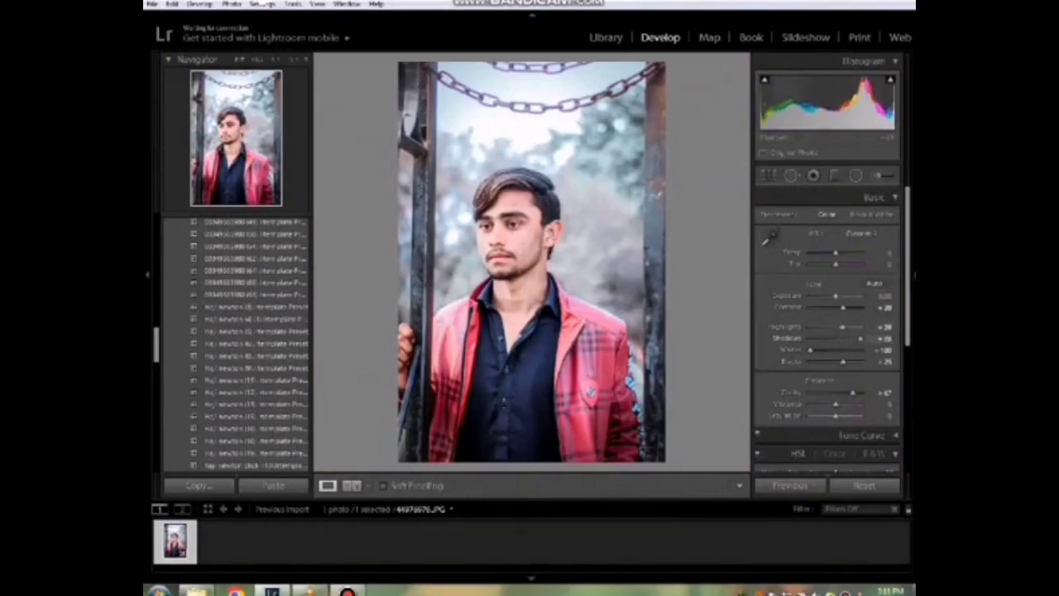
mouse_move(842, 327)
mouse_down()
mouse_move(824, 327)
mouse_move(825, 350)
mouse_move(810, 327)
mouse_move(852, 338)
mouse_up()
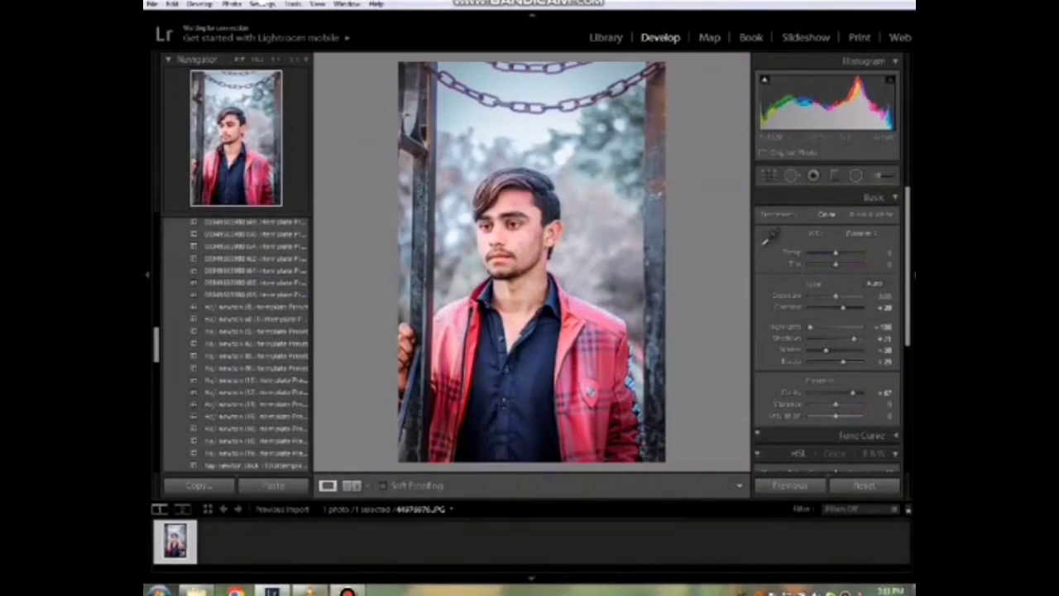
key(g)
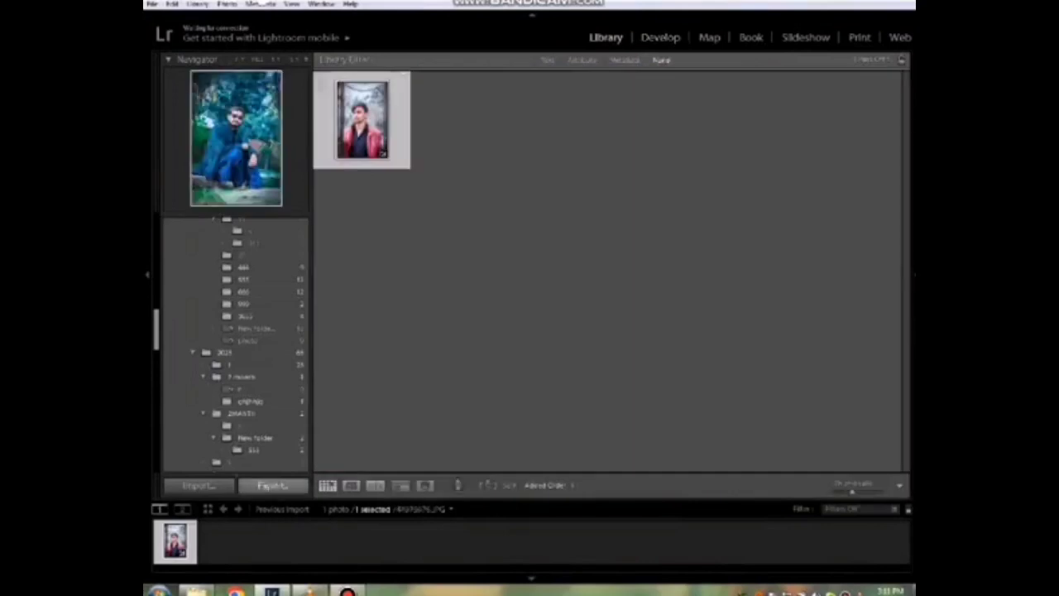
click(273, 485)
Confirm the export, then apply Replace Color to the pink skin: Saturation -27, Lightness raised
key(Return)
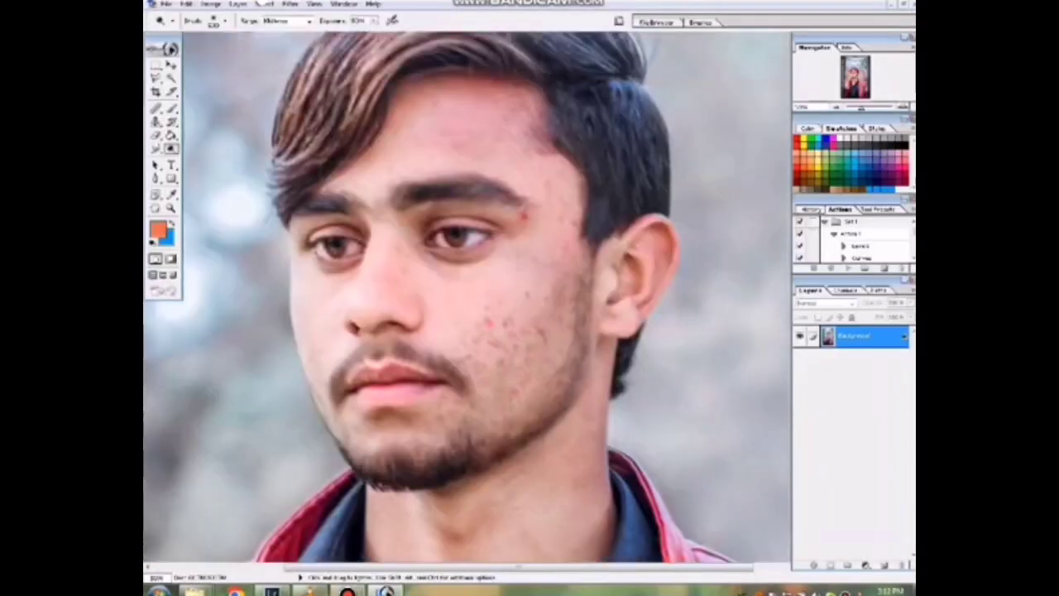
click(210, 4)
click(337, 162)
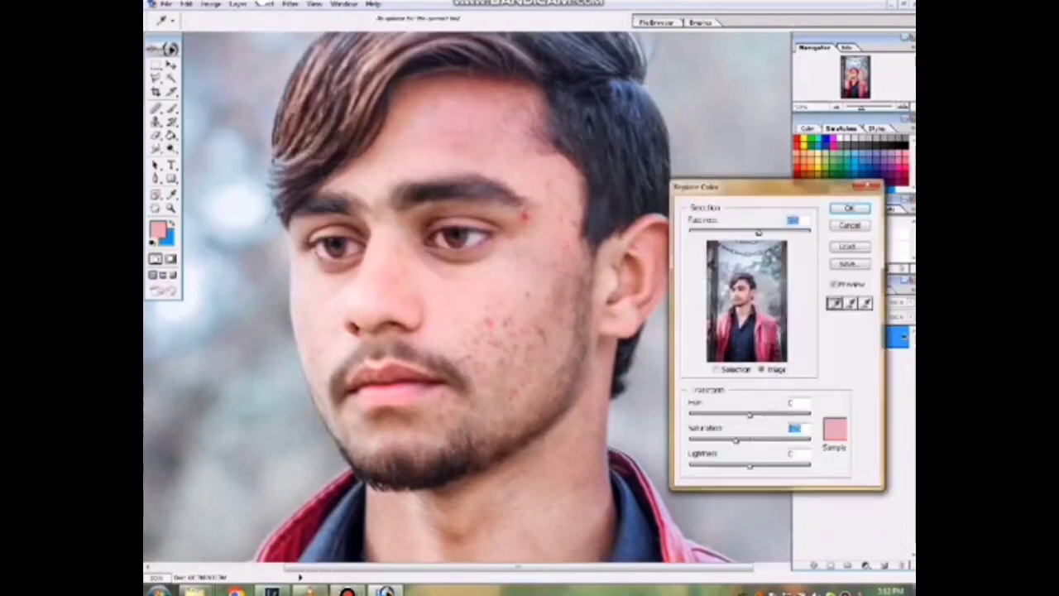
key(Tab)
key(shift+Up)
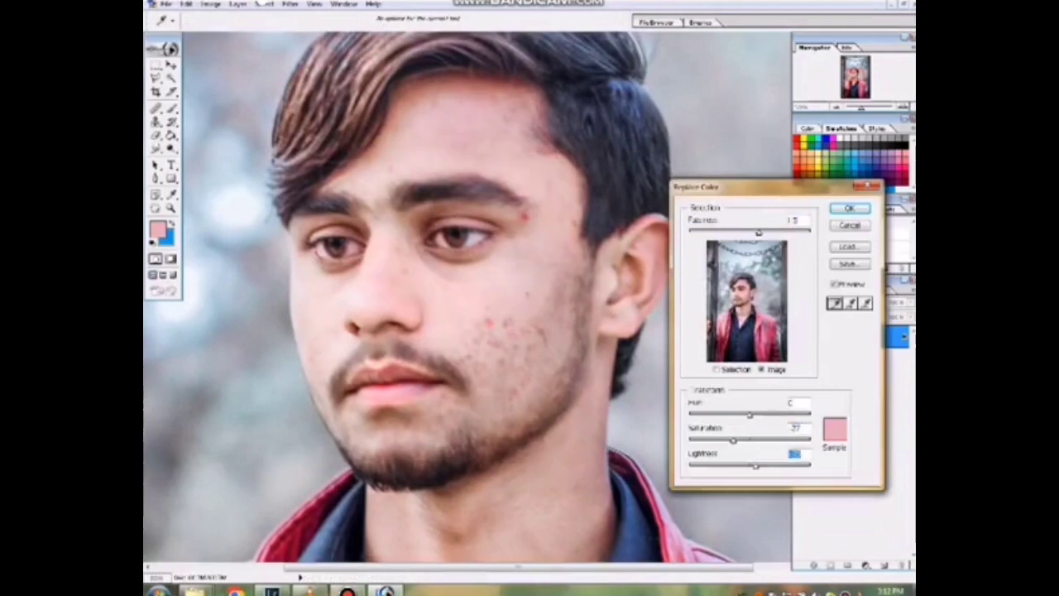
key(Return)
key(o)
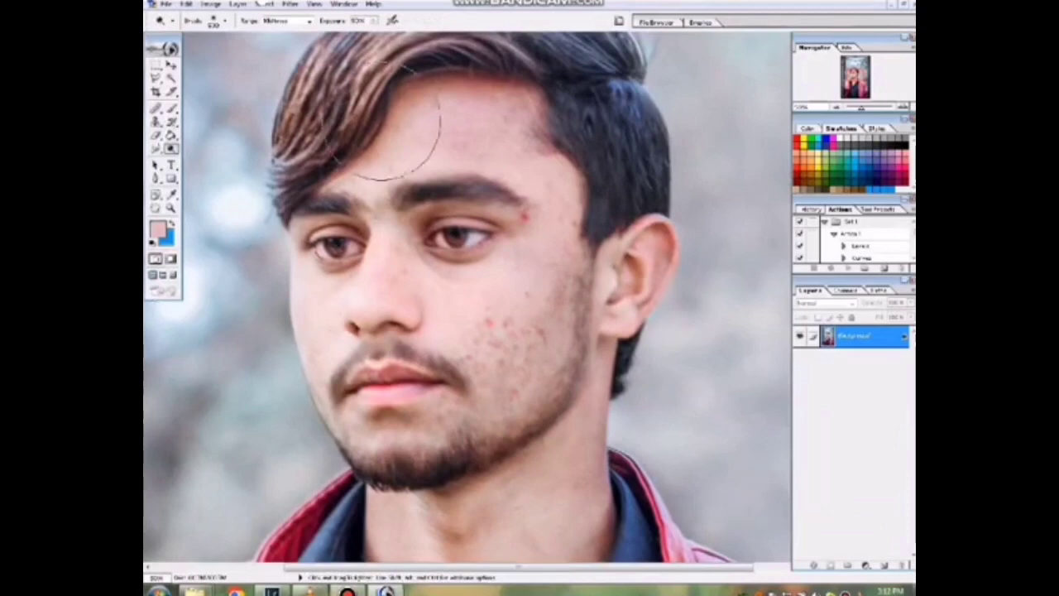
Zoom in and clone clean skin over the upper cheek blemishes with an enlarged Clone Stamp brush
key(ctrl+plus)
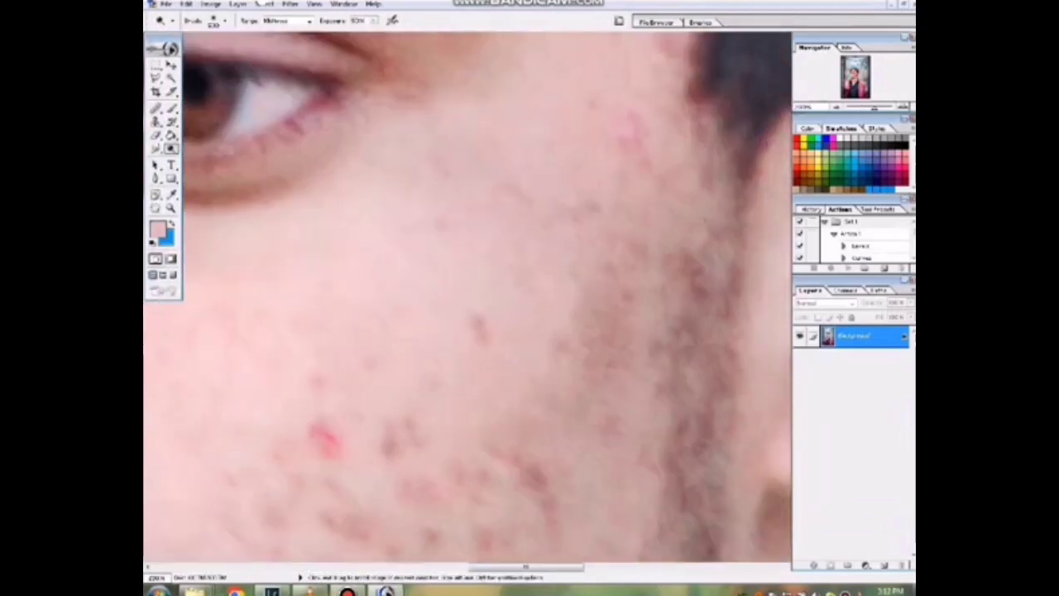
key(s)
key(bracketright)
key(bracketright)
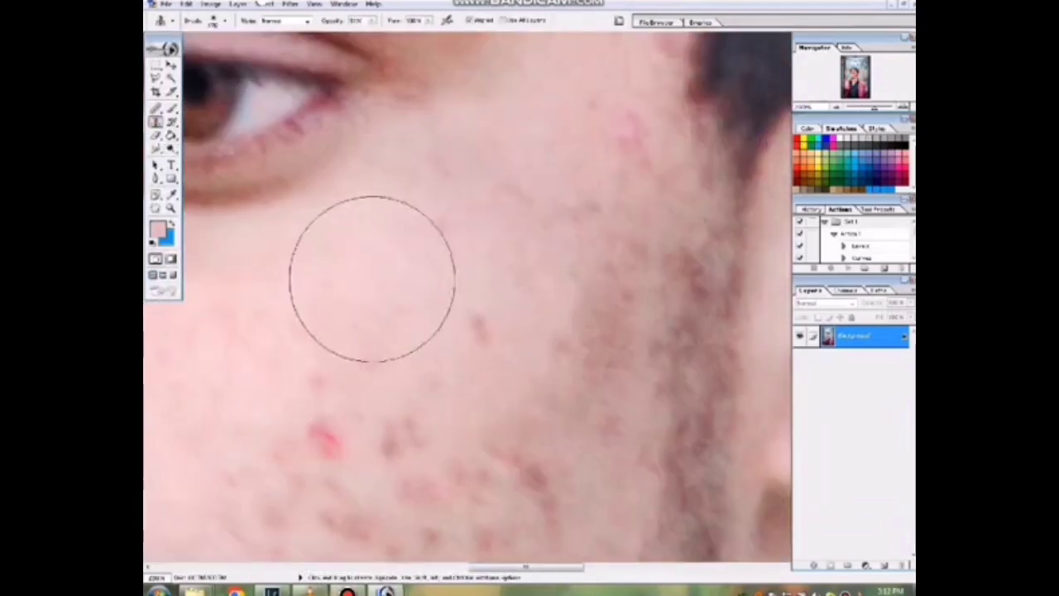
key(bracketright)
drag(397, 286, 318, 377)
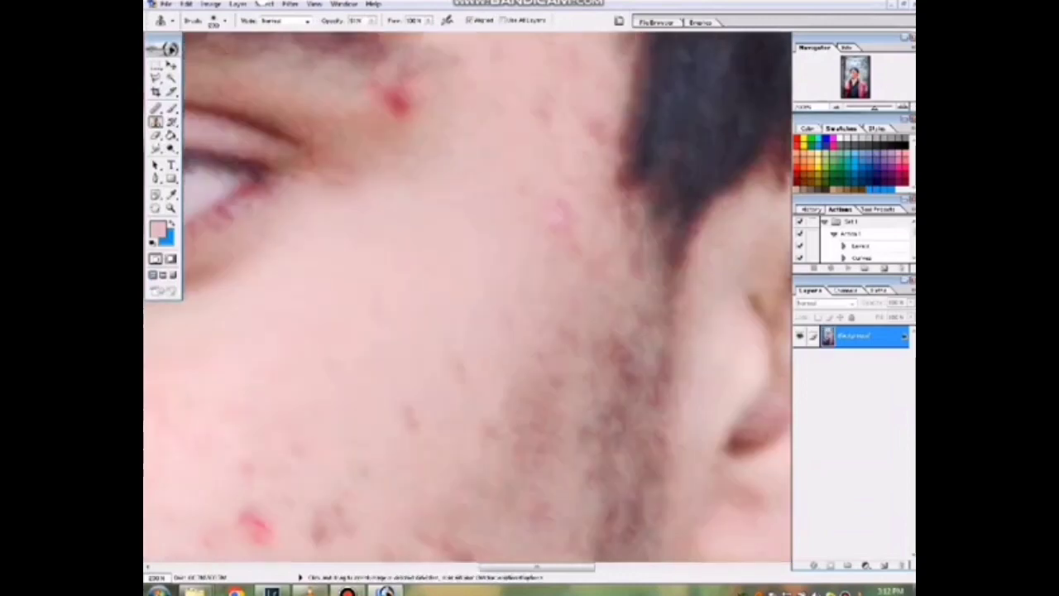
drag(532, 243, 520, 90)
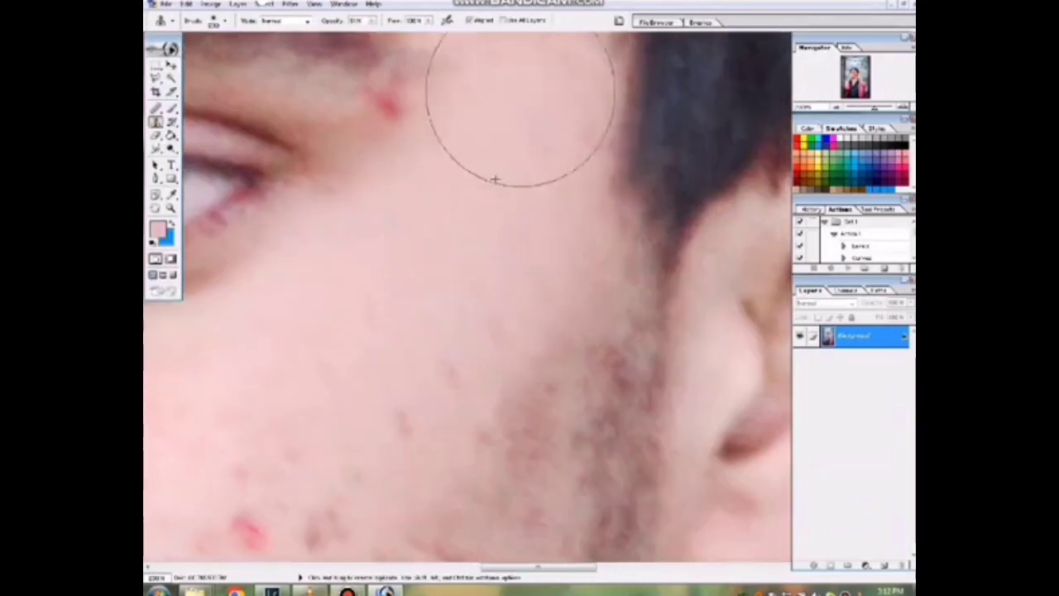
drag(519, 184, 507, 335)
Clone over the red blemish on the lower cheek beside the nose and check the beard and lips
mouse_move(265, 379)
mouse_down()
mouse_move(384, 294)
mouse_move(497, 247)
mouse_up()
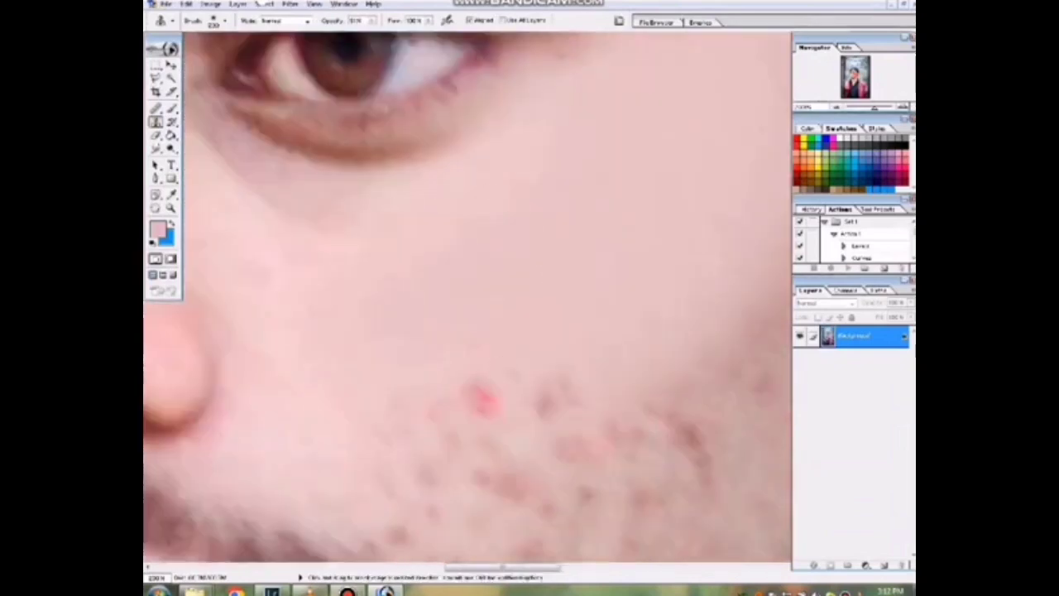
drag(318, 414, 395, 321)
mouse_move(654, 224)
mouse_down()
mouse_move(555, 319)
mouse_move(550, 265)
mouse_up()
mouse_move(646, 248)
mouse_down()
mouse_move(510, 295)
mouse_move(431, 207)
mouse_move(532, 285)
mouse_up()
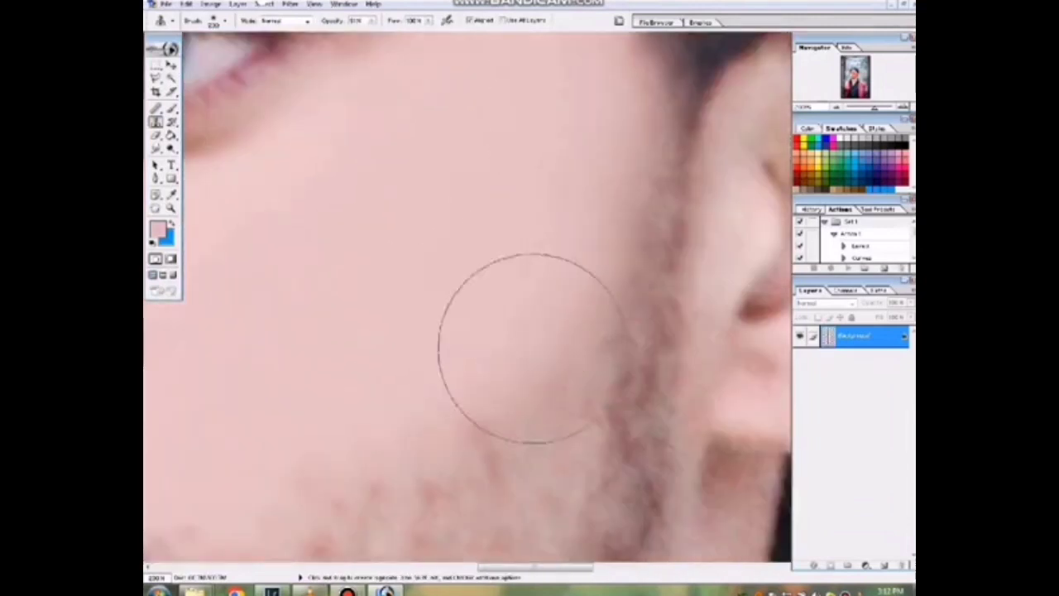
drag(532, 372, 529, 296)
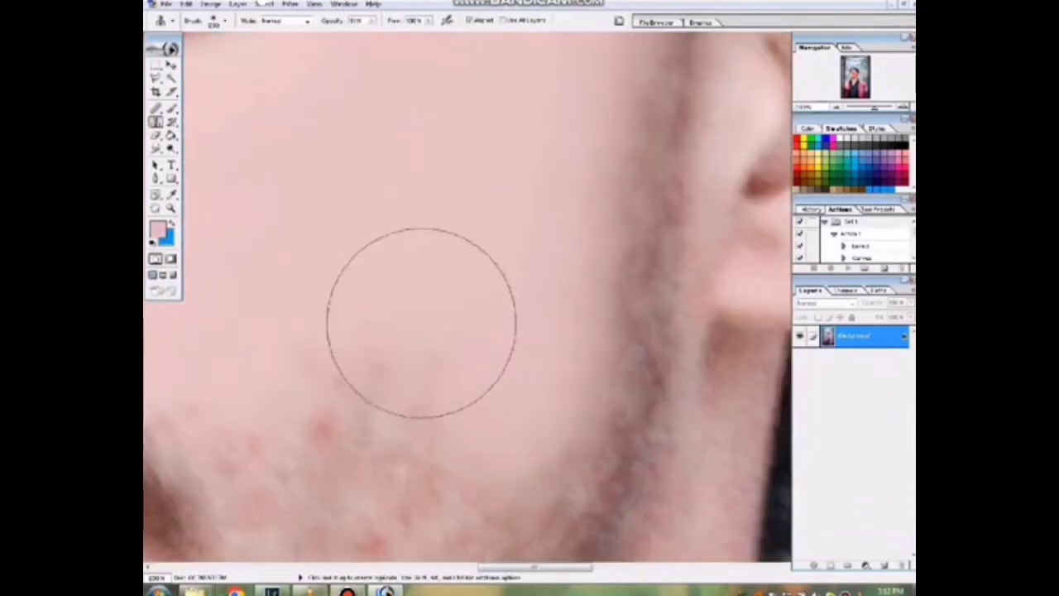
drag(421, 321, 534, 331)
drag(381, 339, 380, 255)
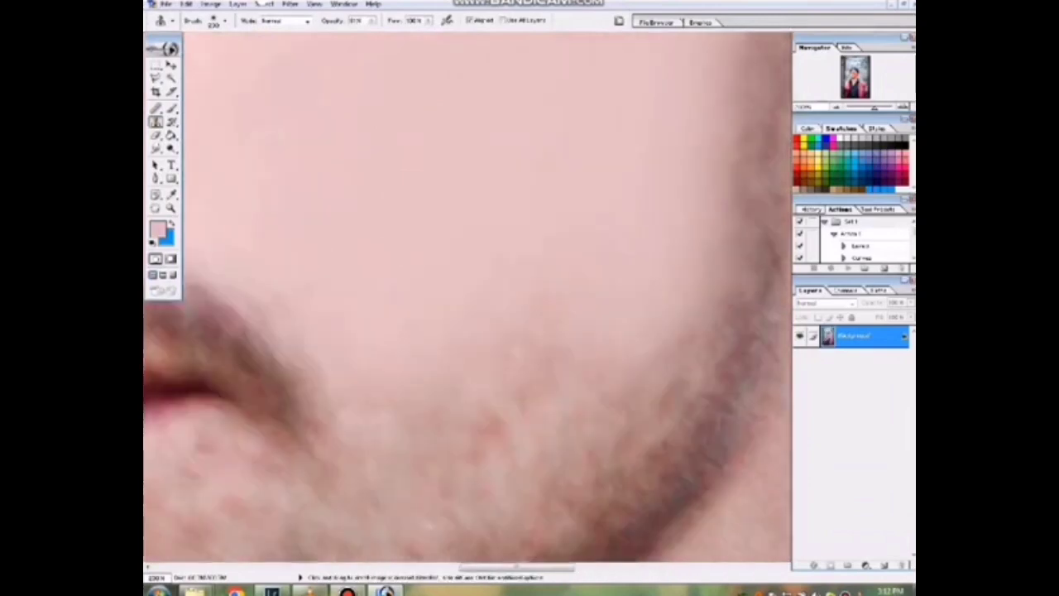
mouse_move(425, 378)
mouse_down()
mouse_move(437, 343)
mouse_move(560, 288)
mouse_up()
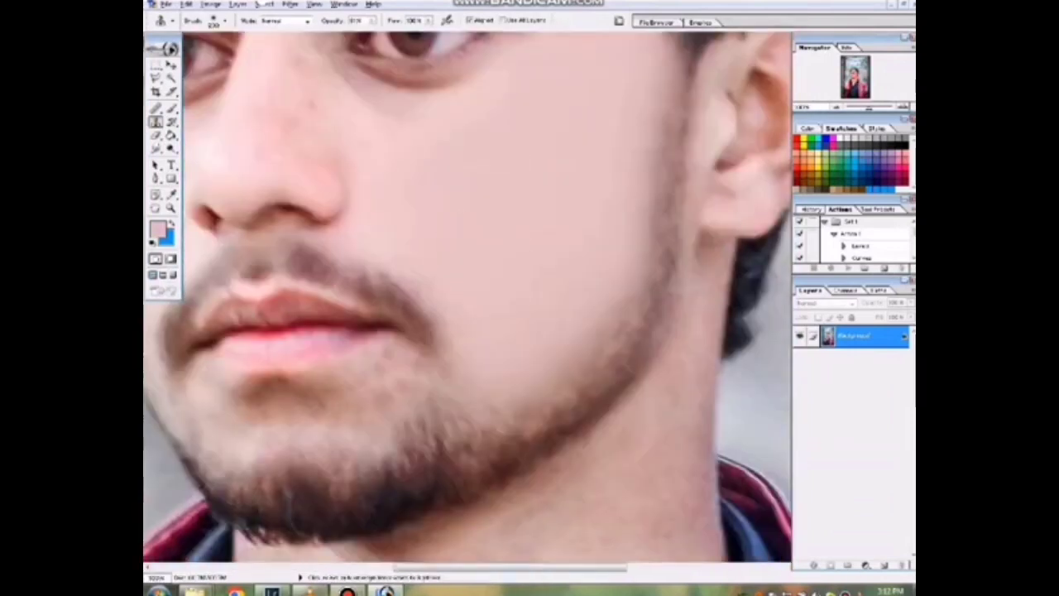
Clone over the marks on the forehead and check the area around the eyes
drag(497, 300, 621, 449)
drag(736, 162, 595, 319)
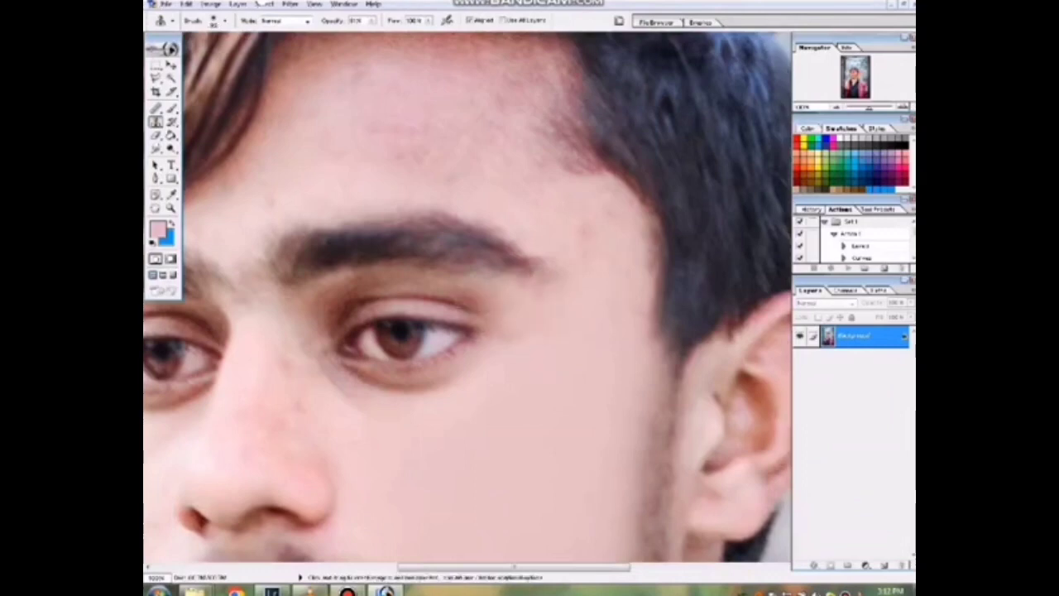
drag(601, 237, 580, 316)
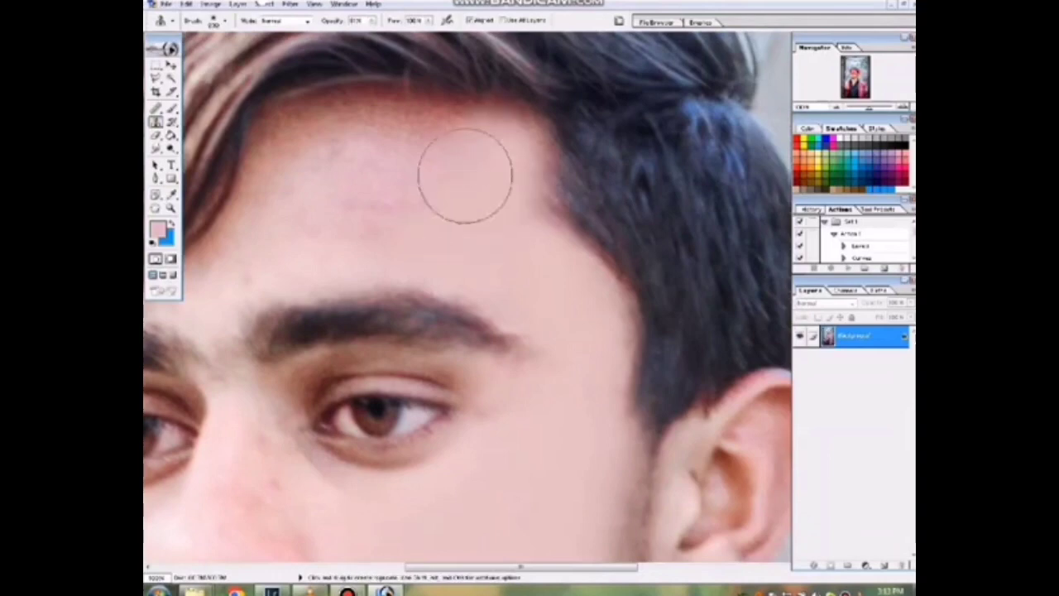
drag(390, 201, 374, 207)
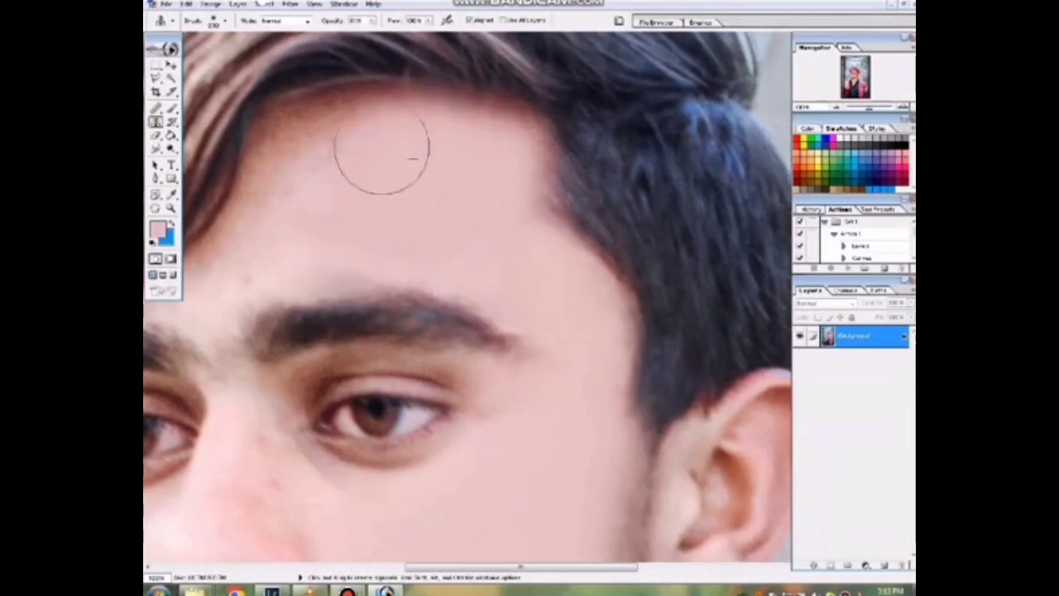
mouse_move(337, 158)
mouse_down()
mouse_move(414, 160)
mouse_move(449, 177)
mouse_up()
drag(398, 240, 463, 182)
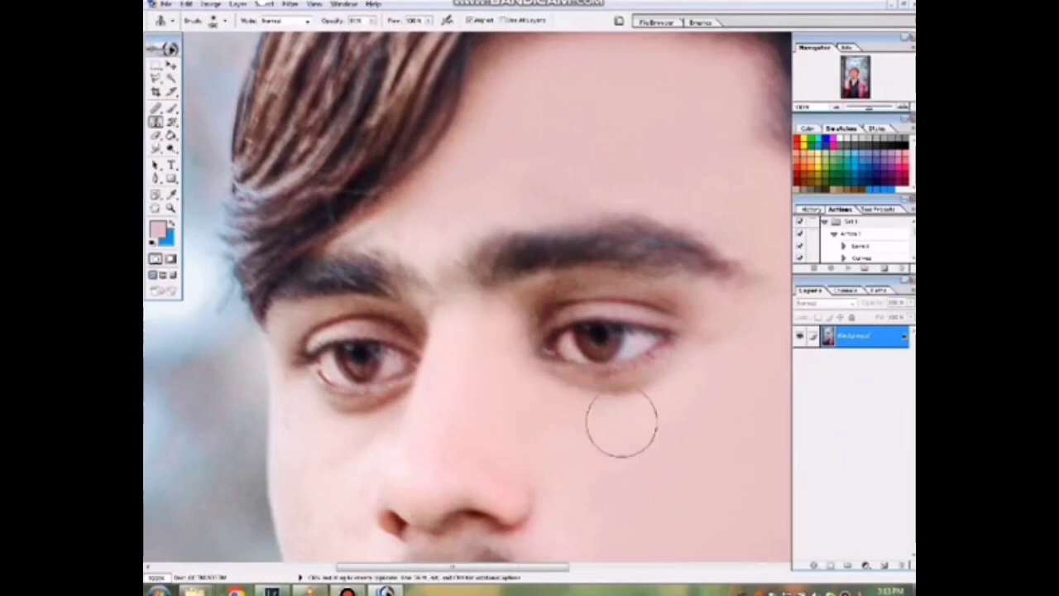
Zoom in on the nose and smooth the skin under the eye
key(ctrl+minus)
key(ctrl+minus)
key(ctrl+minus)
key(ctrl+minus)
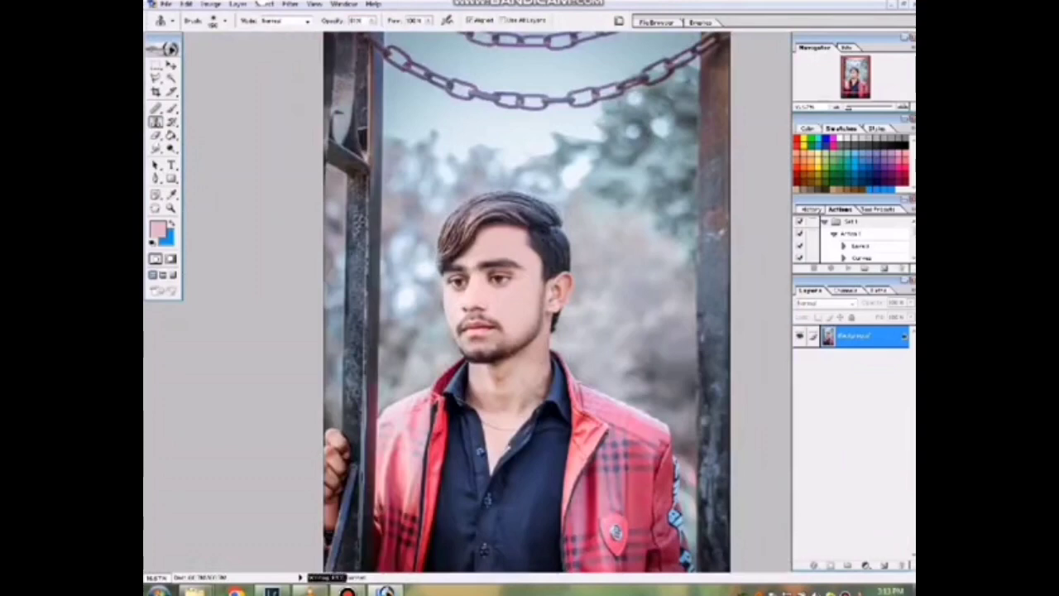
key(ctrl+plus)
key(ctrl+plus)
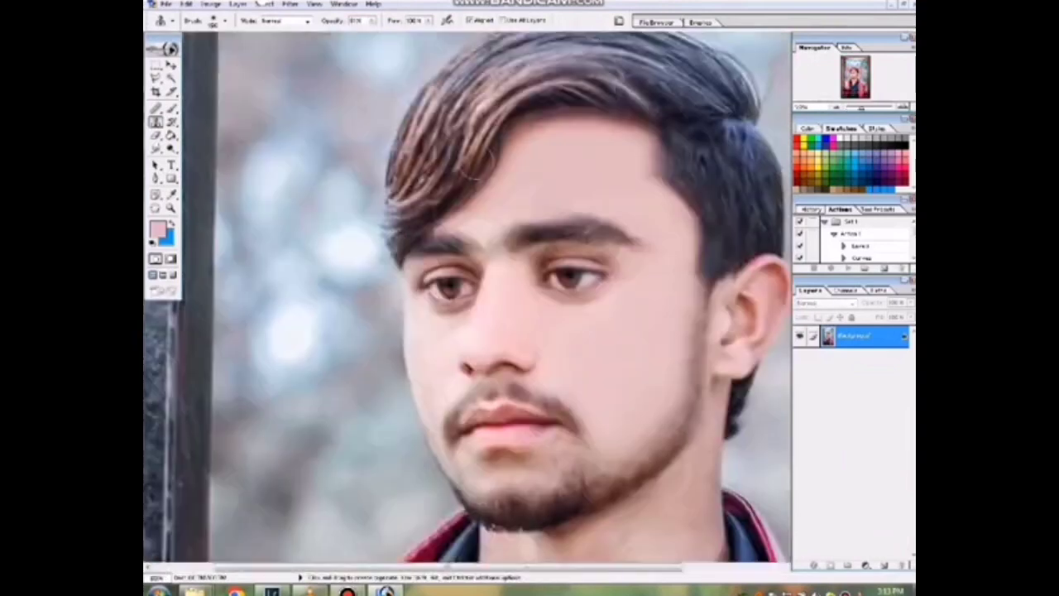
key(ctrl+plus)
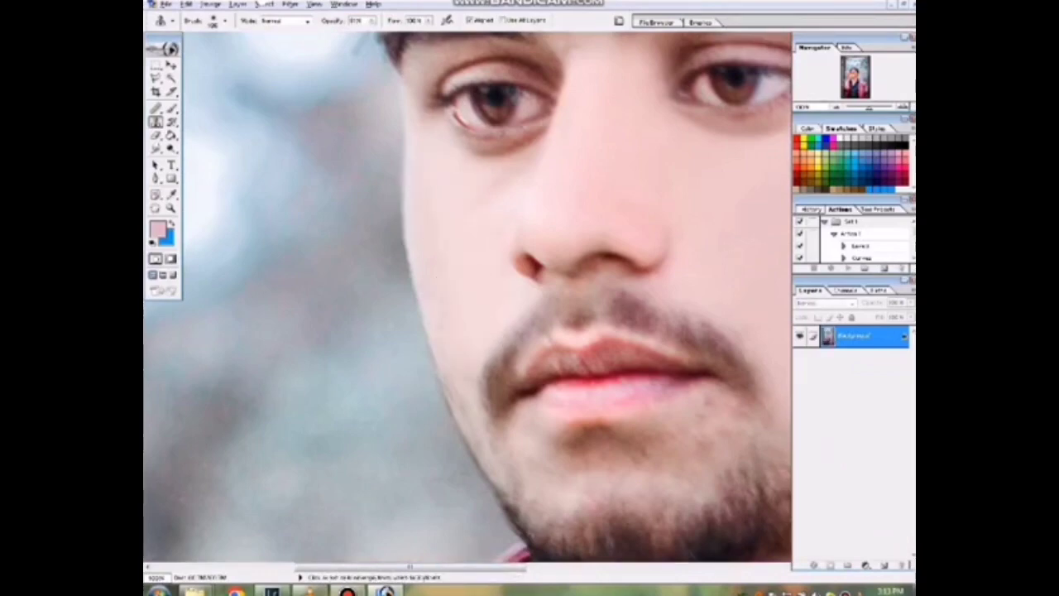
scroll(436, 237, up, 1)
scroll(466, 260, up, 1)
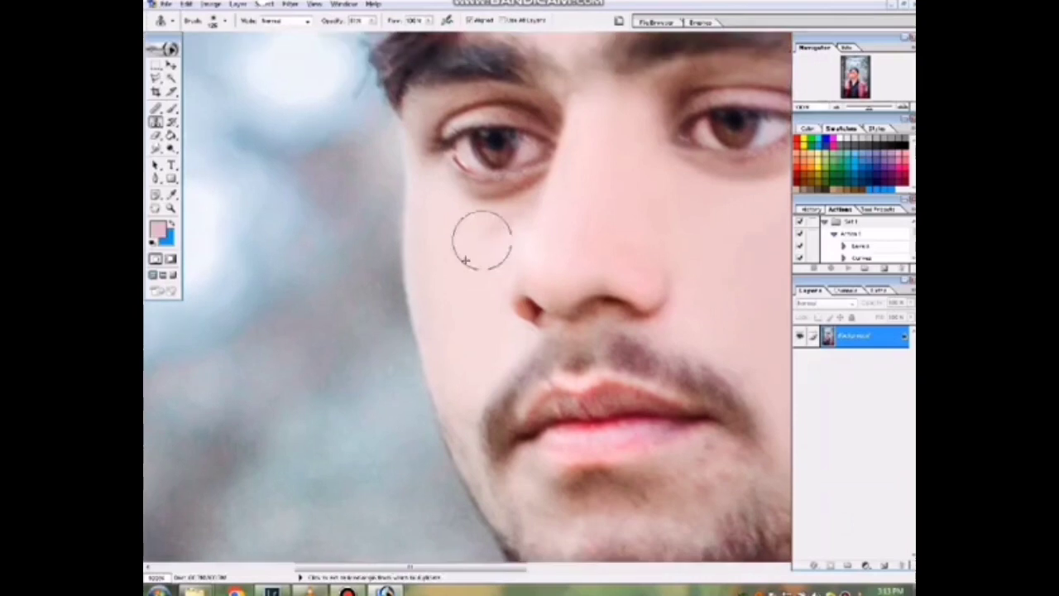
drag(513, 199, 517, 211)
Smooth the skin across the cheek, then zoom in on the mouth, chin and neck
scroll(475, 214, up, 2)
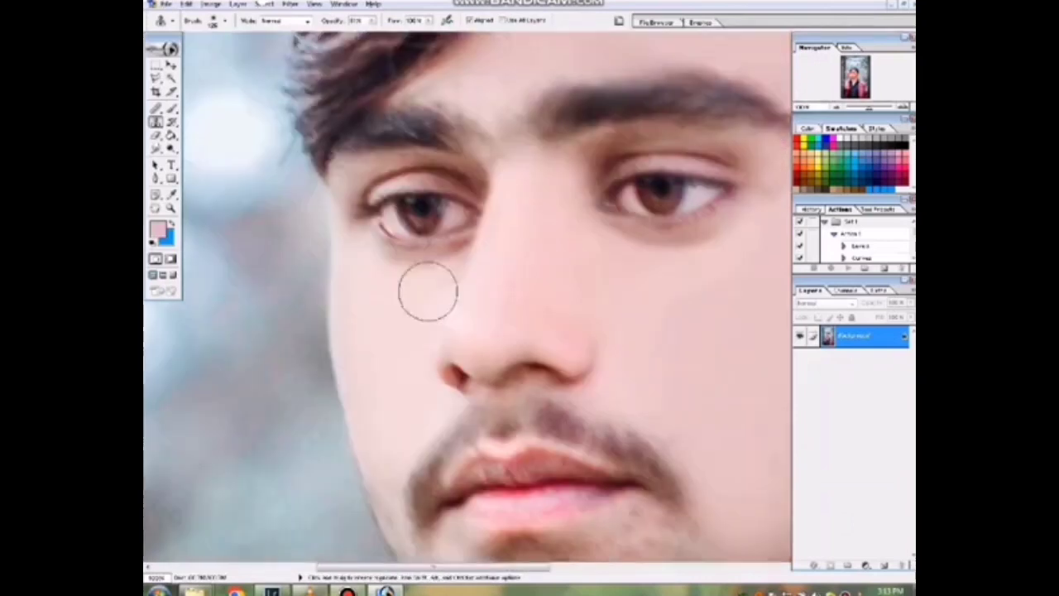
scroll(426, 291, right, 3)
scroll(544, 273, right, 1)
drag(556, 278, 602, 279)
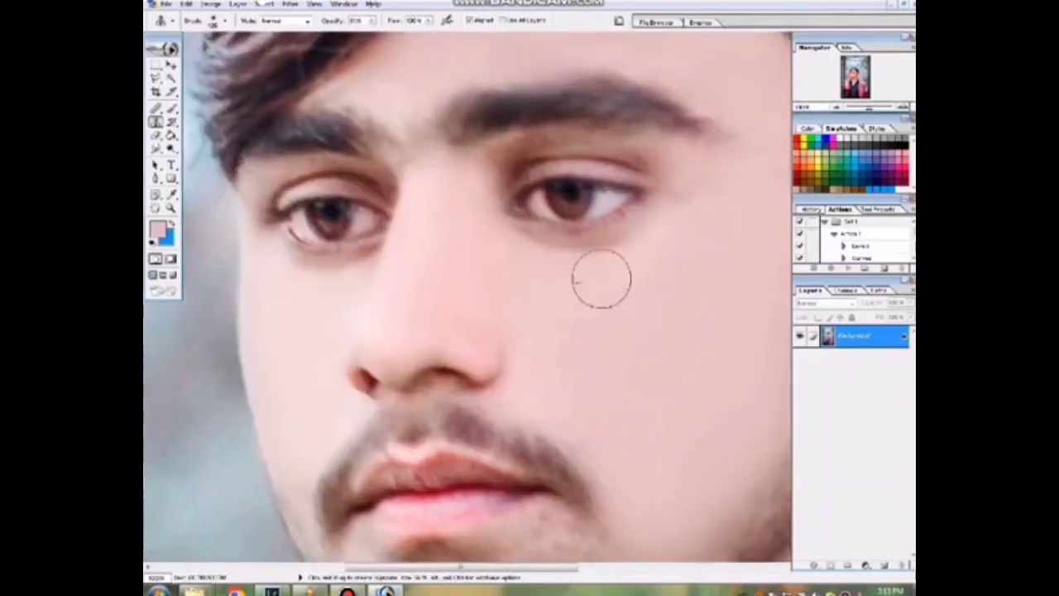
scroll(450, 227, up, 3)
scroll(450, 227, left, 1)
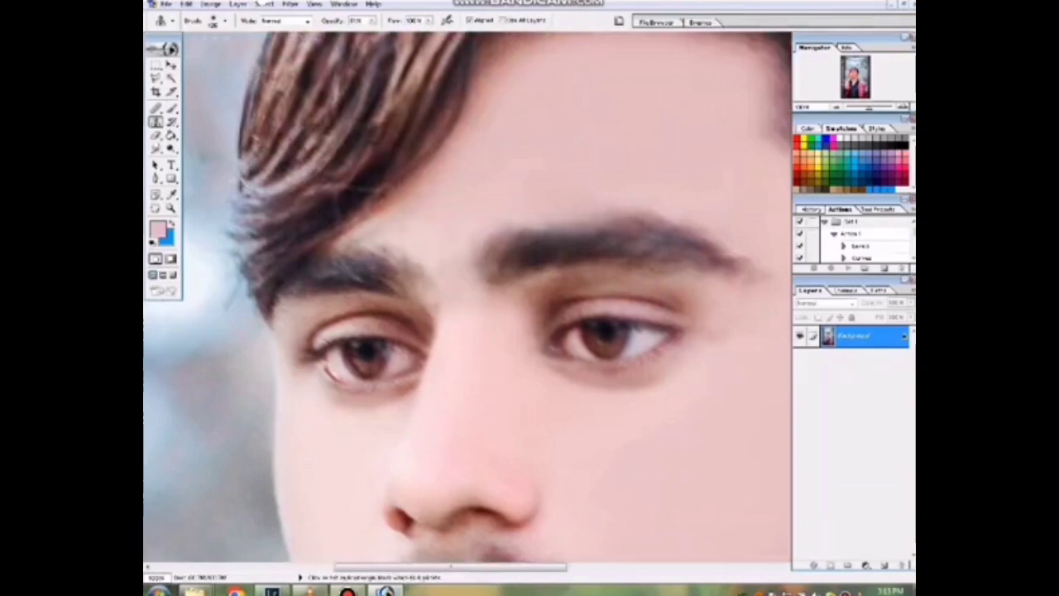
key(ctrl+0)
key(ctrl+plus)
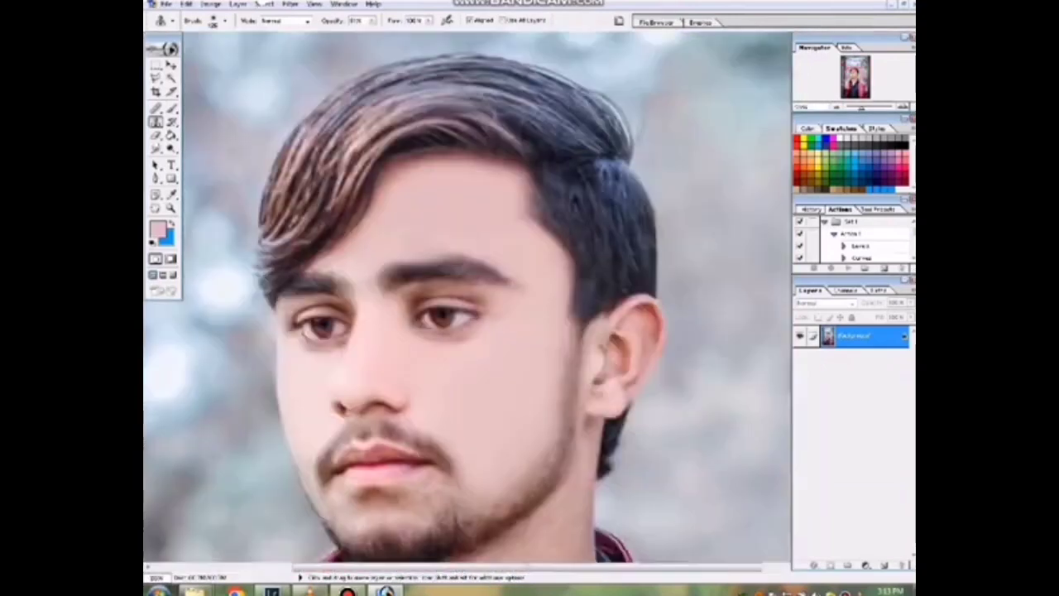
key(ctrl+plus)
key(ctrl+plus)
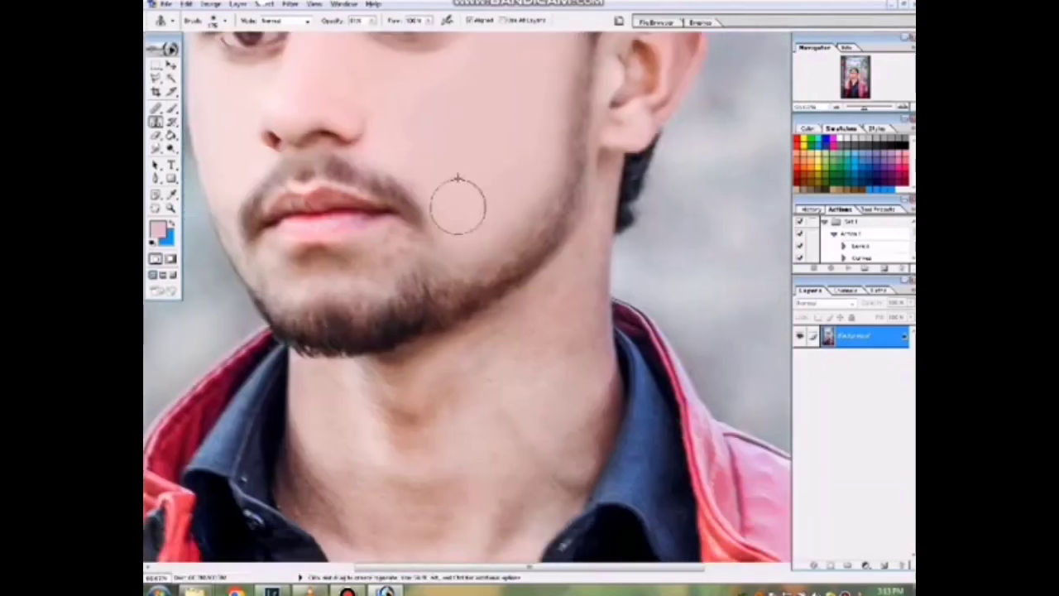
Clone-smooth the stubble on the cheek and chin and retouch a spot on the chin
drag(457, 206, 438, 248)
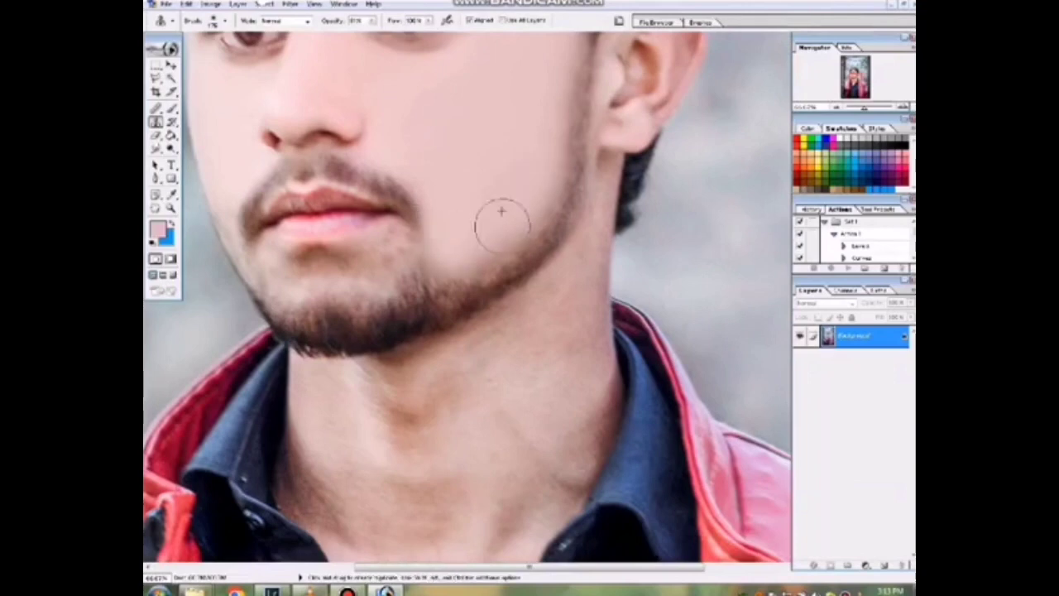
drag(403, 235, 378, 268)
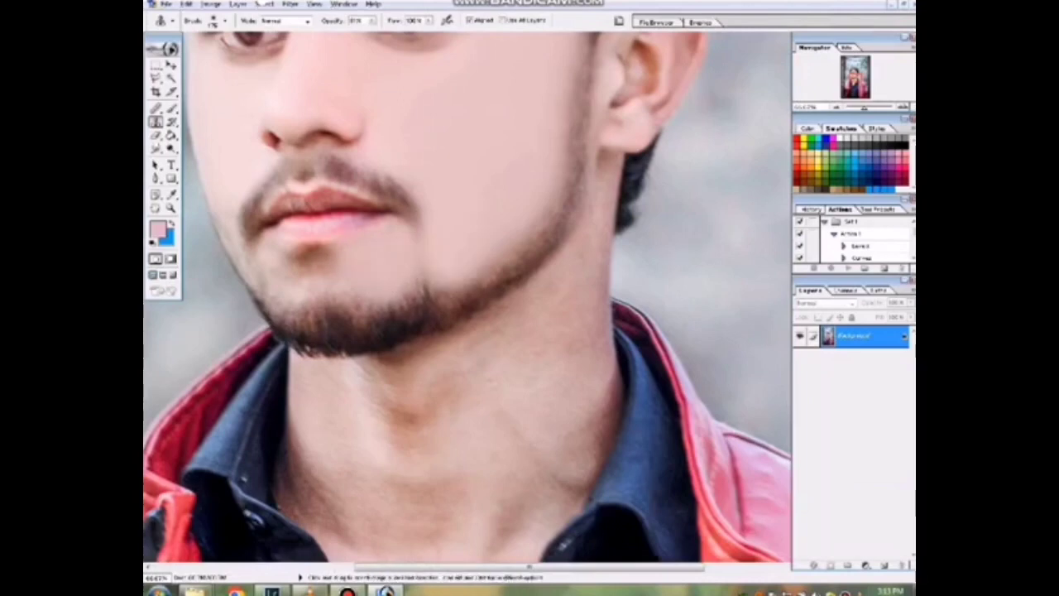
mouse_move(396, 260)
mouse_down()
mouse_move(444, 245)
mouse_move(426, 248)
mouse_up()
drag(295, 142, 412, 196)
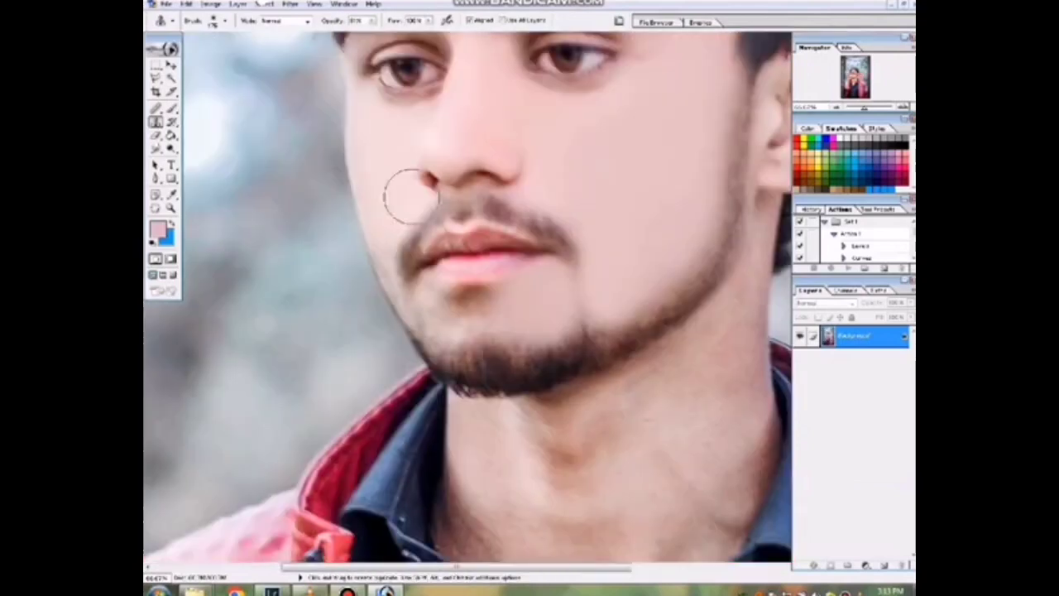
click(434, 319)
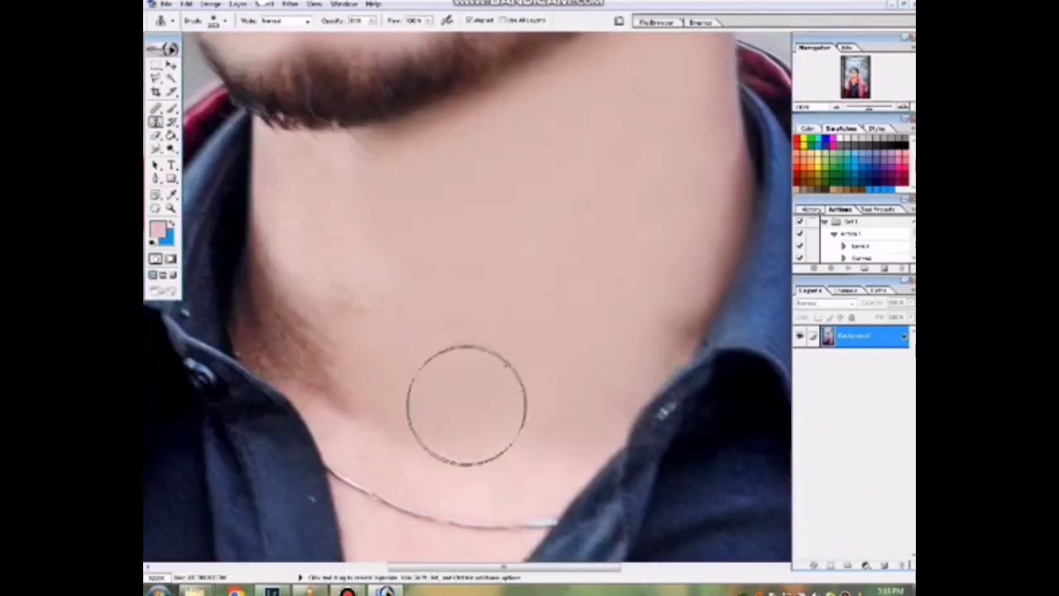
Lighten the dark shadows on the neck near the collar
drag(460, 364, 388, 415)
drag(367, 279, 364, 341)
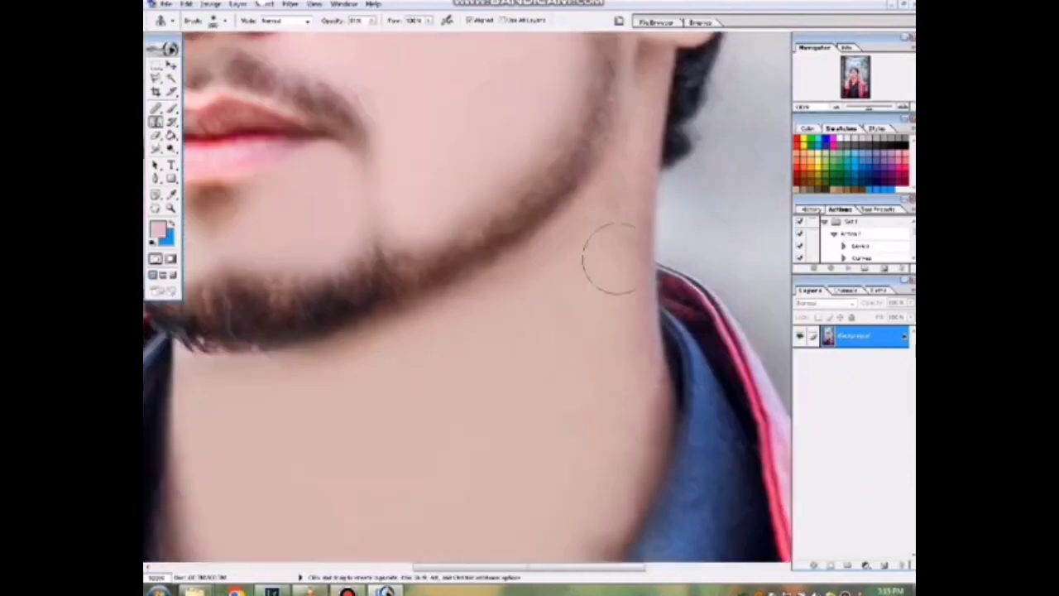
mouse_move(610, 221)
mouse_down()
mouse_move(591, 285)
mouse_move(626, 147)
mouse_up()
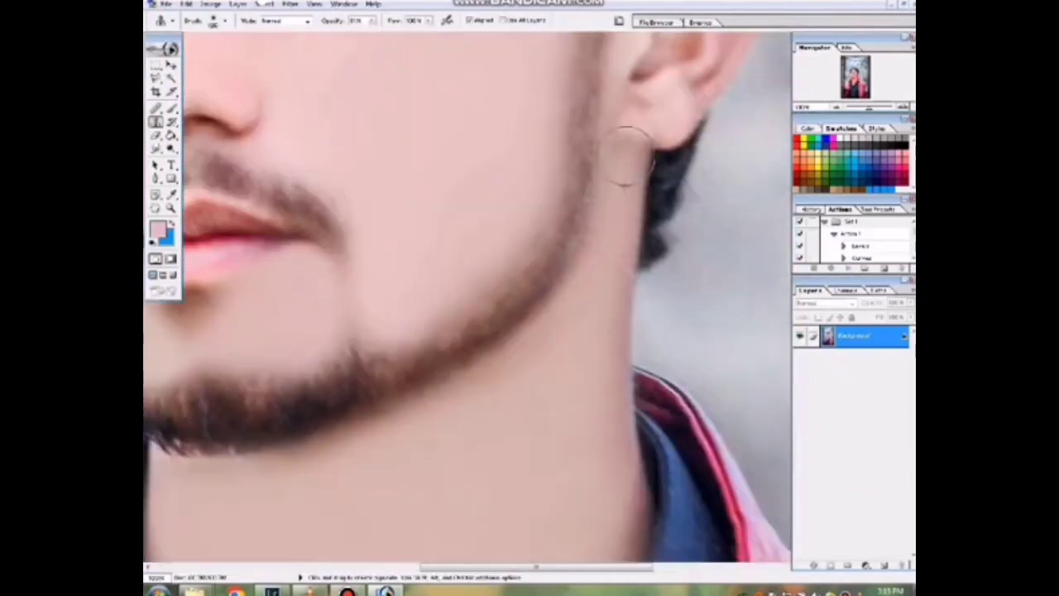
Brighten the cheek highlights with the Dodge tool on Midtones, then view the whole photo
key(ctrl+minus)
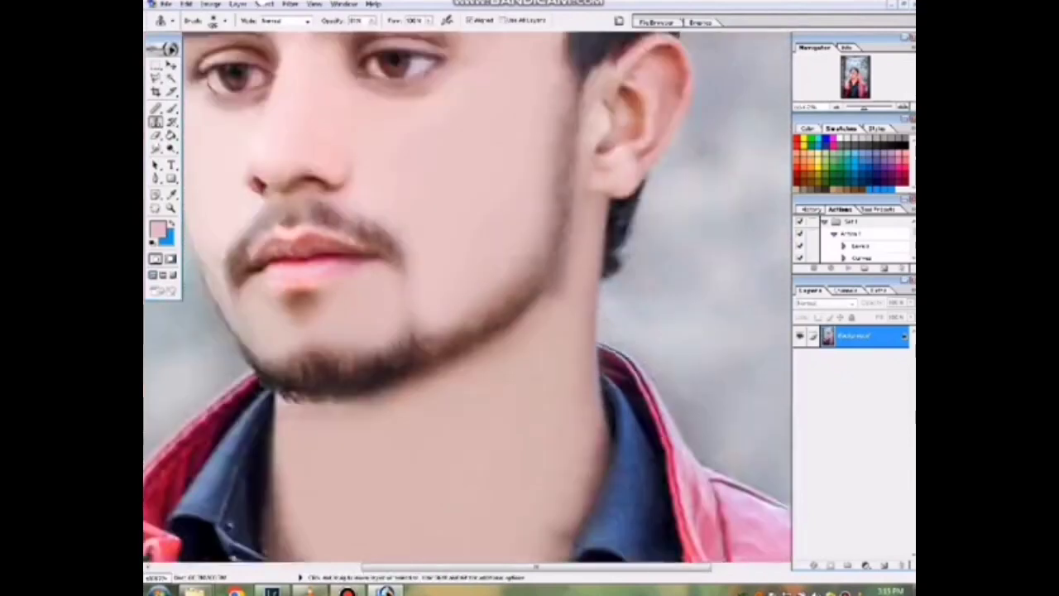
key(ctrl+minus)
key(ctrl+minus)
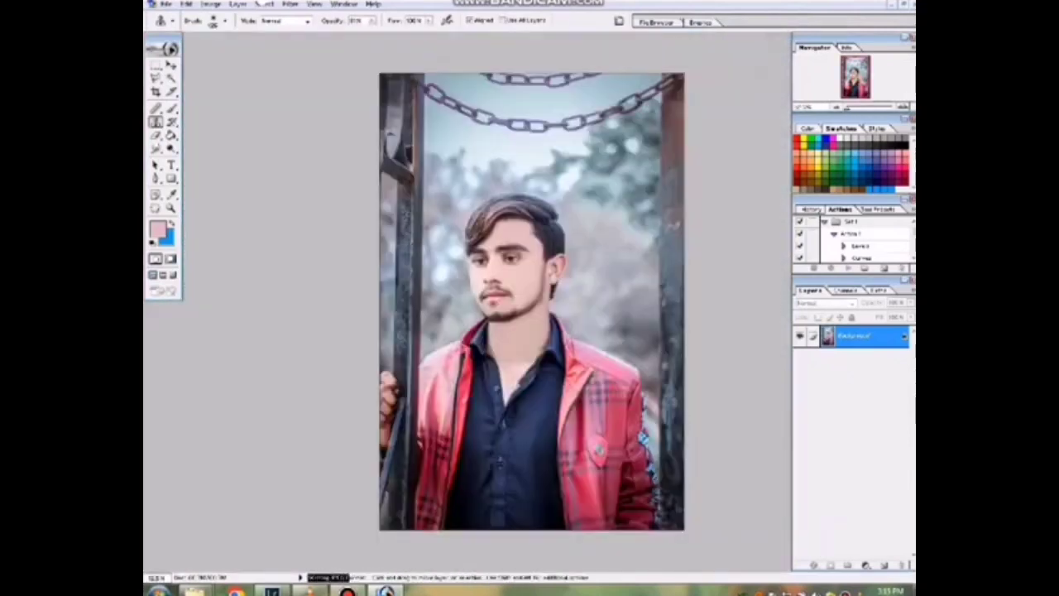
key(o)
key(ctrl+plus)
key(ctrl+plus)
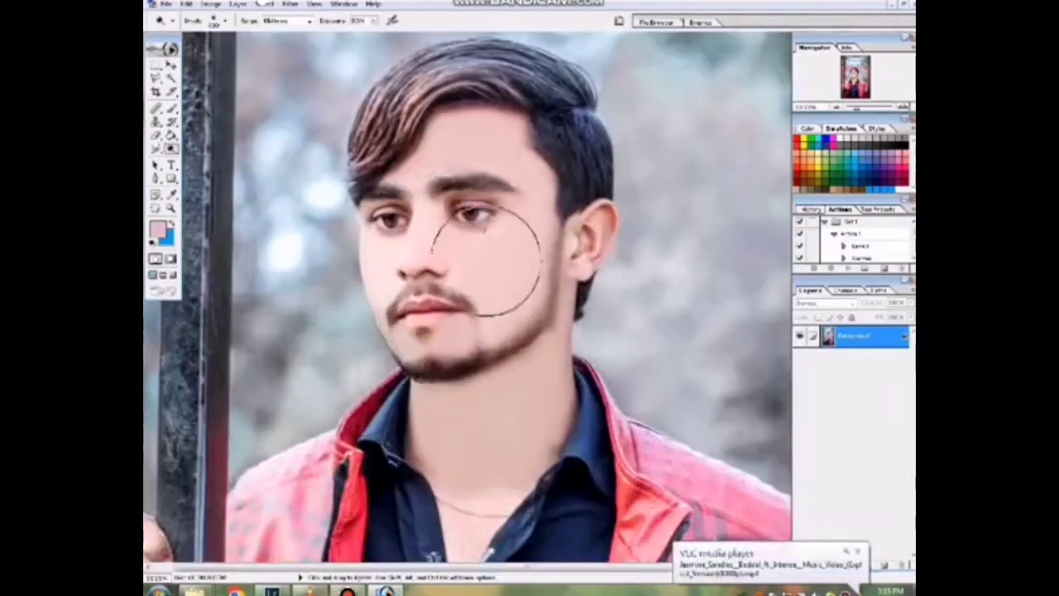
drag(438, 174, 434, 233)
key(ctrl+minus)
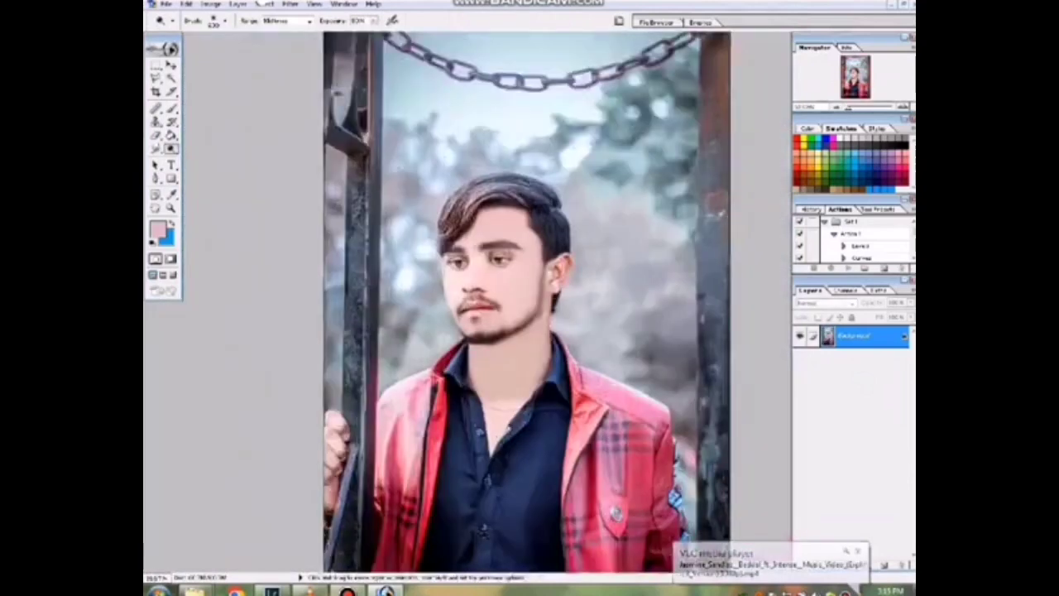
key(ctrl+minus)
Apply Selective Color on Cyans with Cyan +100, Yellow reduced and Magenta nudged up
click(210, 3)
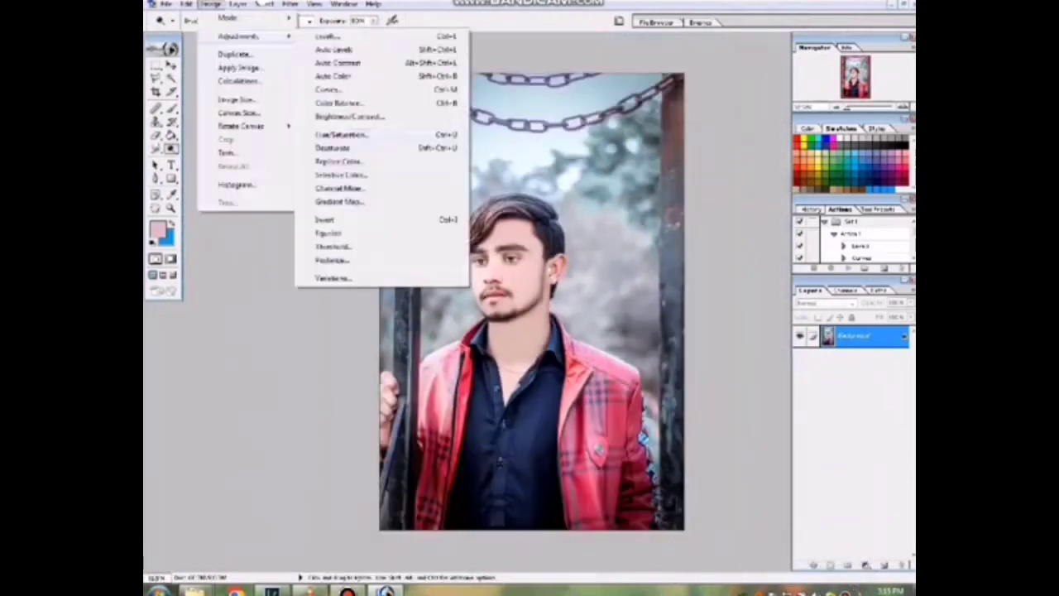
click(340, 175)
click(733, 237)
click(720, 263)
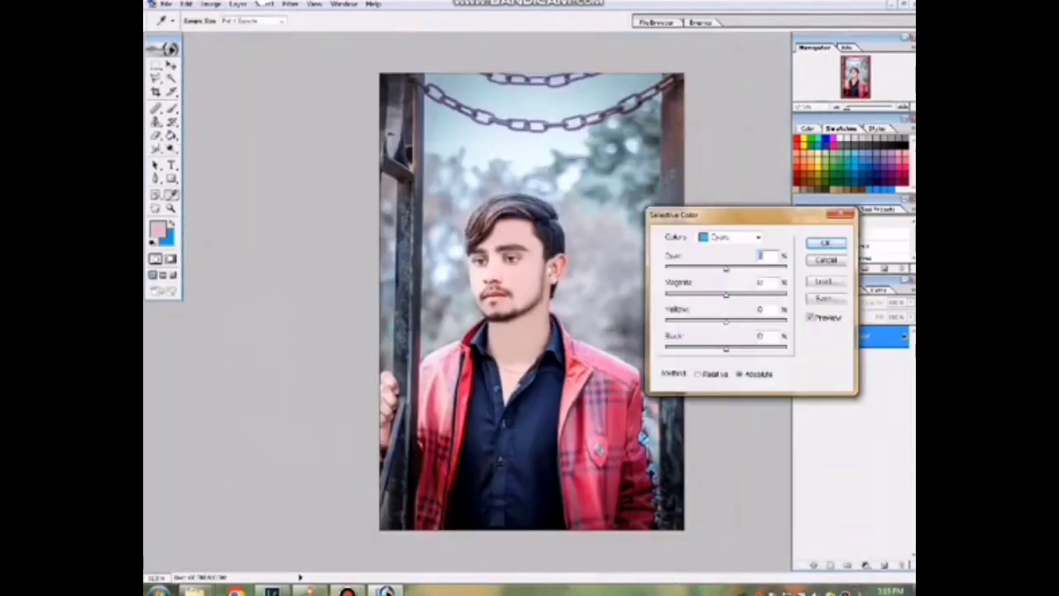
drag(688, 268, 786, 268)
drag(726, 321, 667, 321)
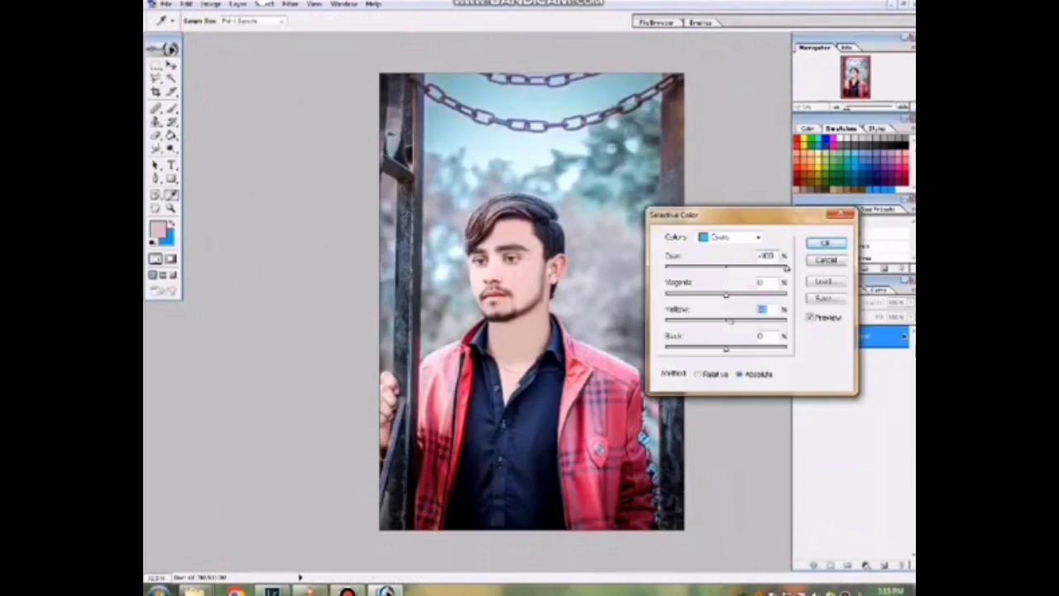
drag(726, 295, 745, 295)
key(Return)
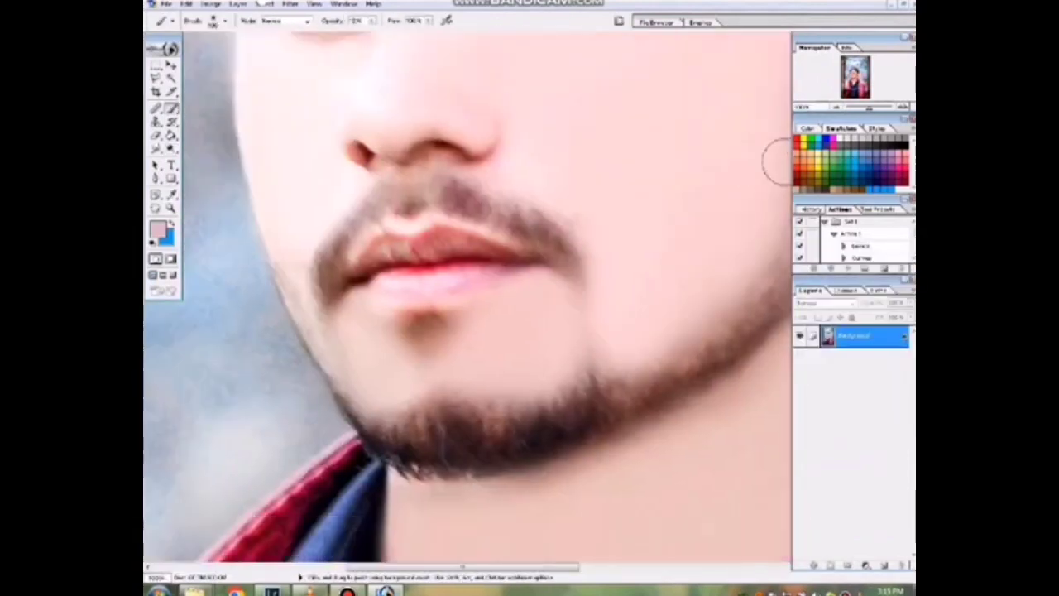
Set the foreground colour to orange and switch to another Dodge/Burn/Sponge tool
click(805, 142)
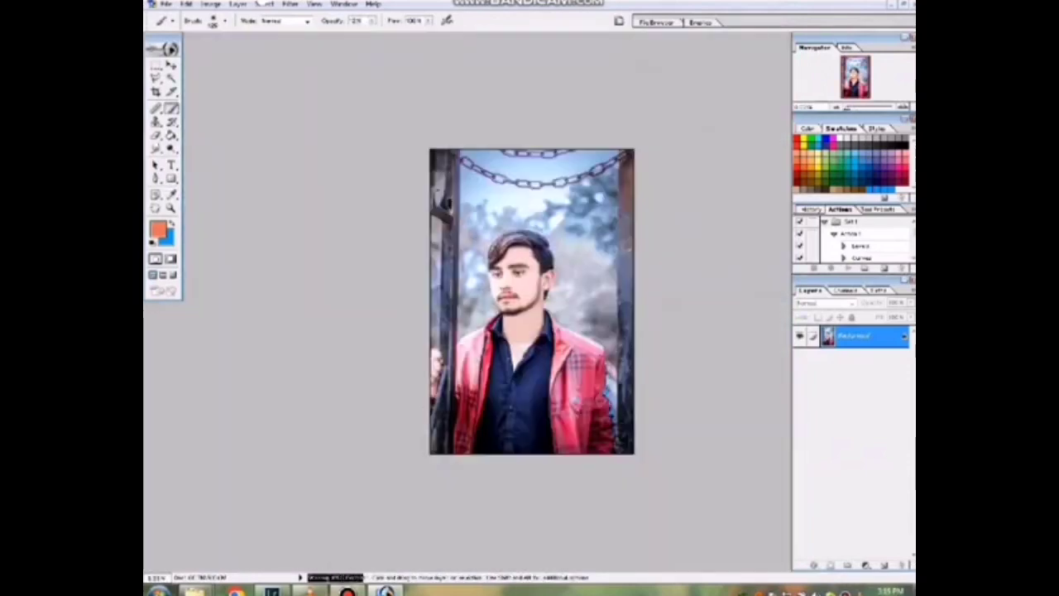
click(218, 160)
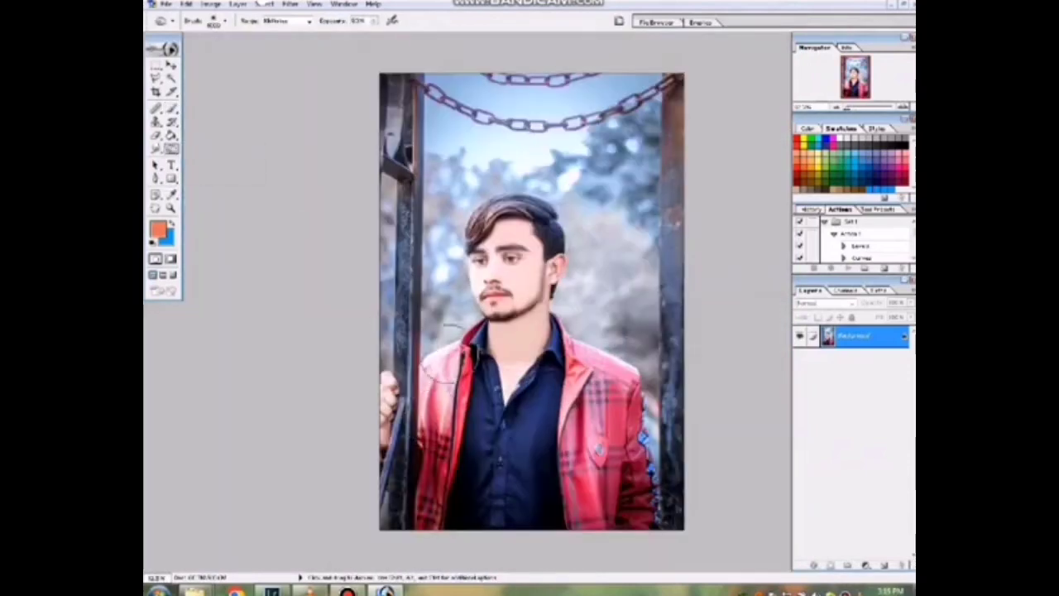